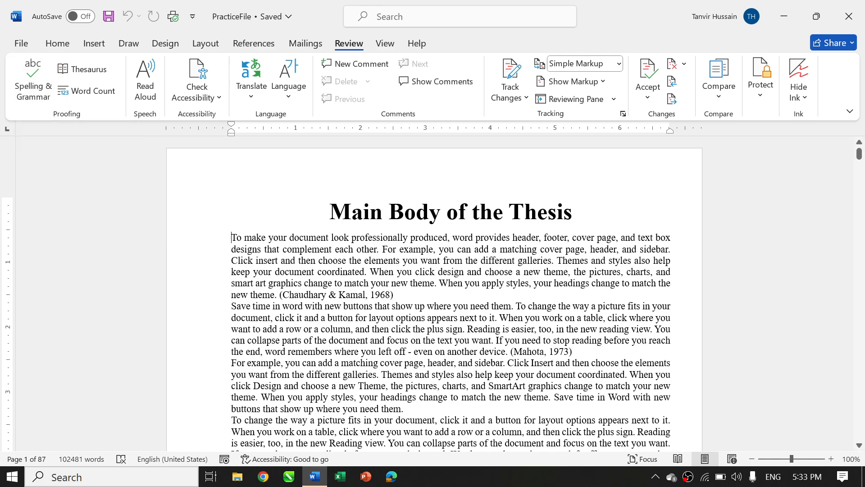
Step: Insert blank lines below the main heading and enter the test sentence "I is boy." on the first one
{"action": "key", "text": "Return"}
{"action": "key", "text": "Return"}
{"action": "key", "text": "Up"}
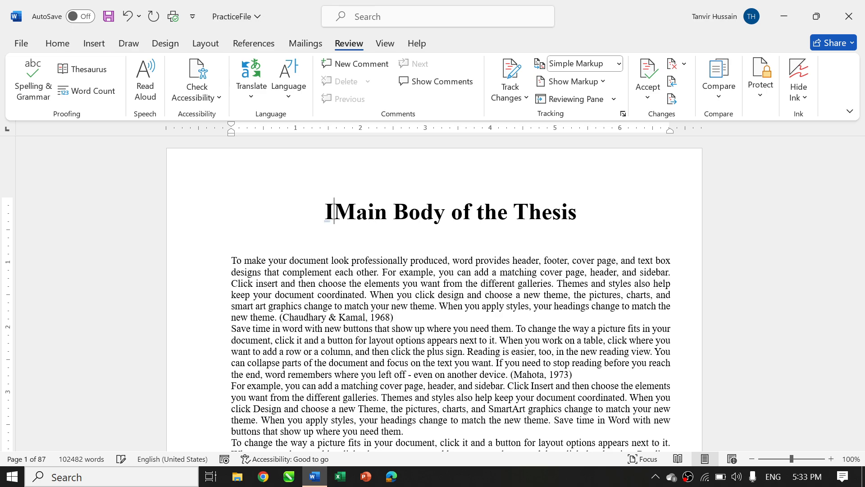
{"action": "key", "text": "Down"}
{"action": "type", "text": "i"}
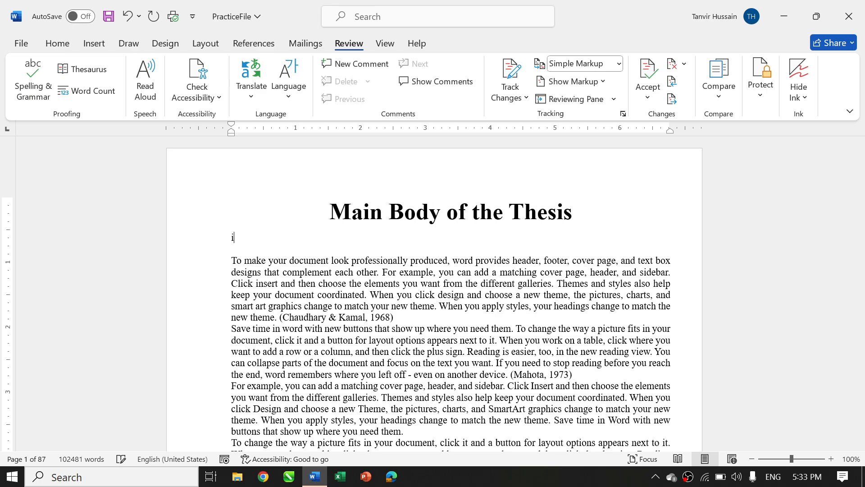
{"action": "type", "text": " is boy."}
{"action": "key", "text": "Return"}
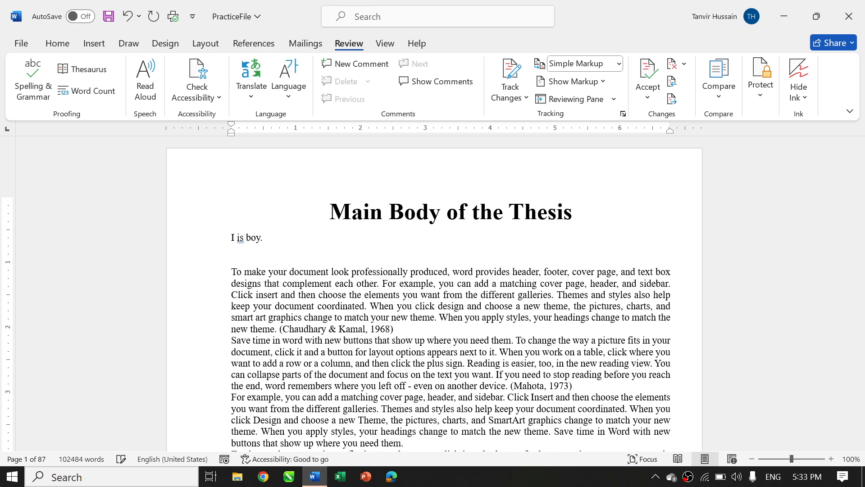
Step: Add a second test sentence reading "I am a bouy." on the line below "I is boy."
{"action": "scroll", "coordinate": [450, 293], "scroll_direction": "up", "scroll_amount": 8, "text": "ctrl"}
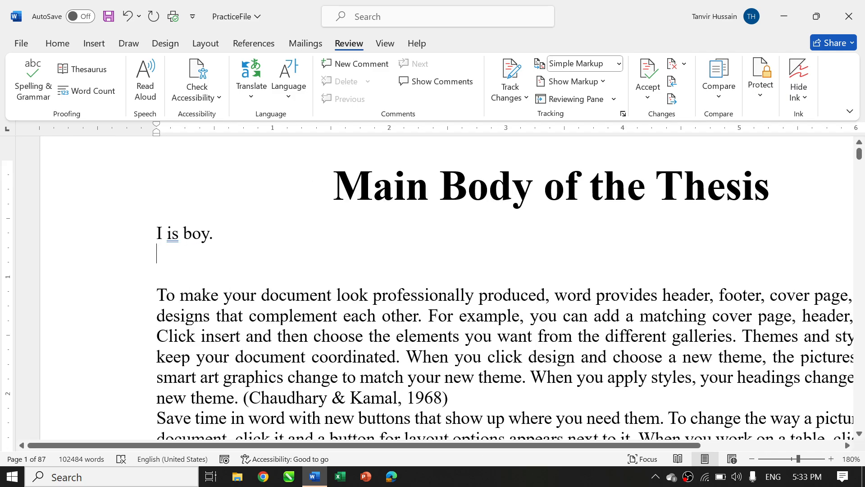
{"action": "scroll", "coordinate": [451, 293], "scroll_direction": "up", "scroll_amount": 6, "text": "ctrl"}
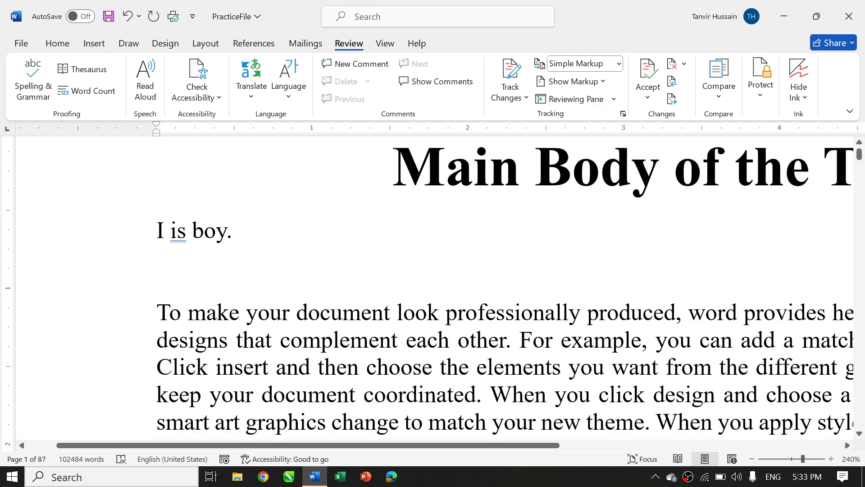
{"action": "type", "text": "I a"}
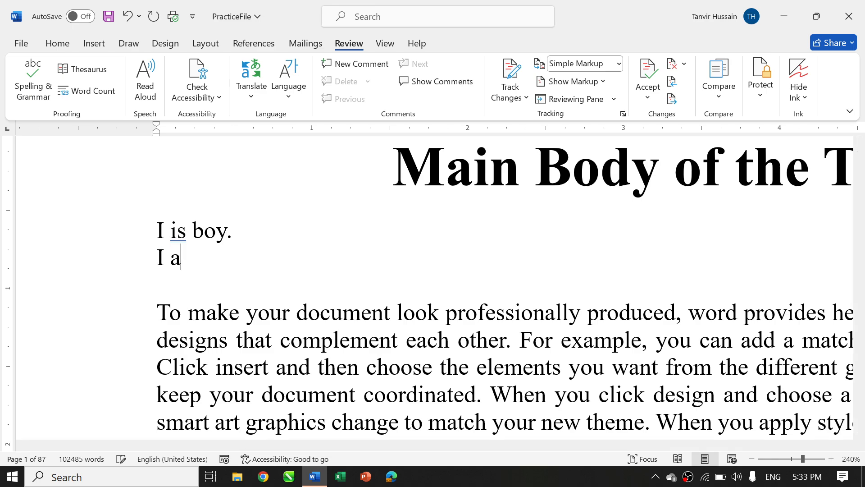
{"action": "type", "text": "m abouy"}
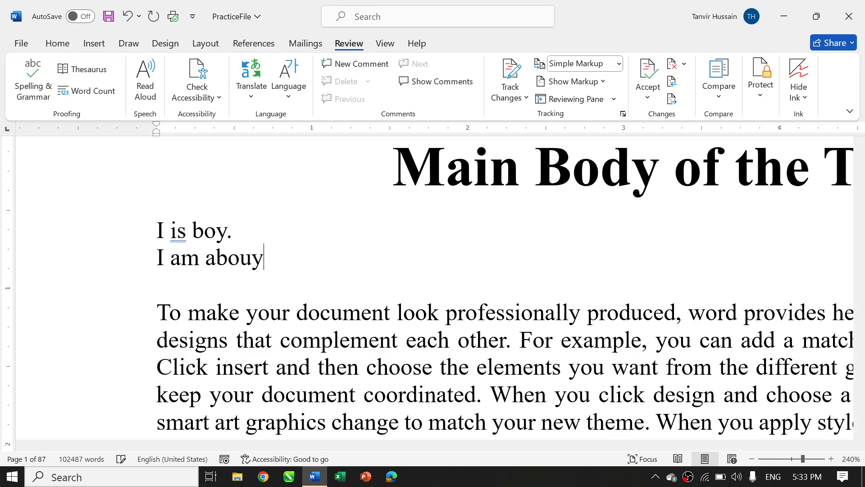
{"action": "left_click", "coordinate": [218, 258]}
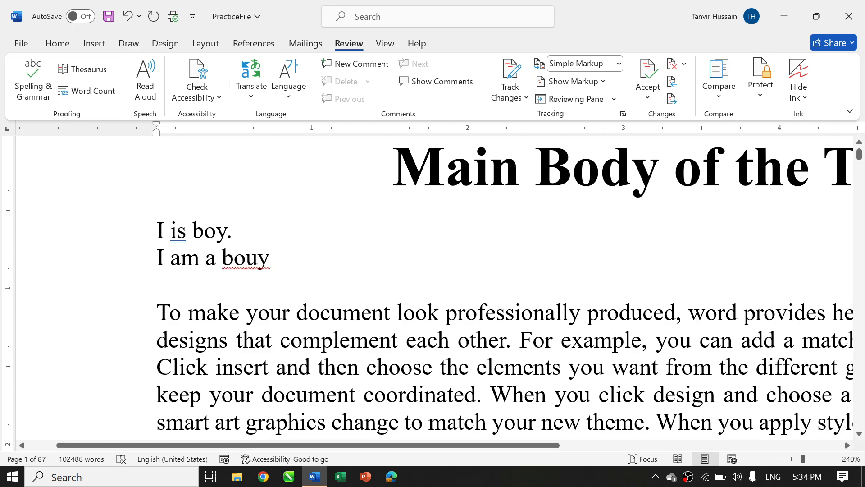
{"action": "key", "text": "End"}
{"action": "type", "text": "."}
Step: Replace "is" in the first test sentence with the suggested grammar correction "am"
{"action": "right_click", "coordinate": [178, 231]}
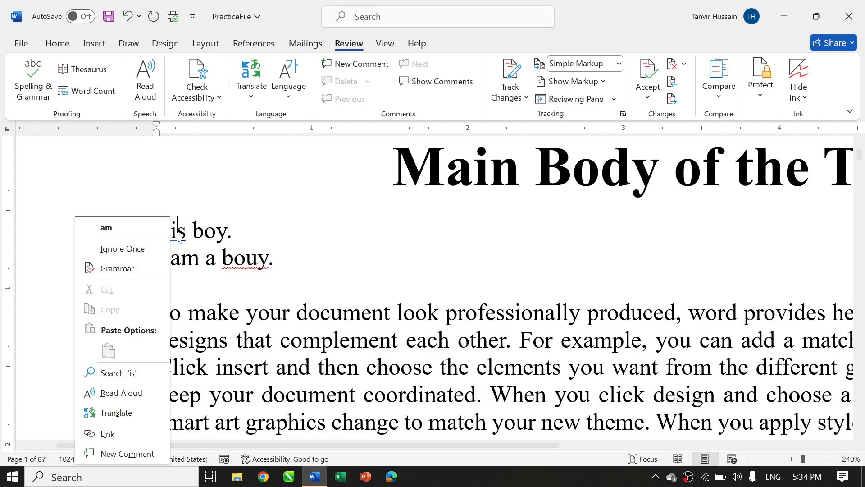
{"action": "left_click", "coordinate": [140, 228]}
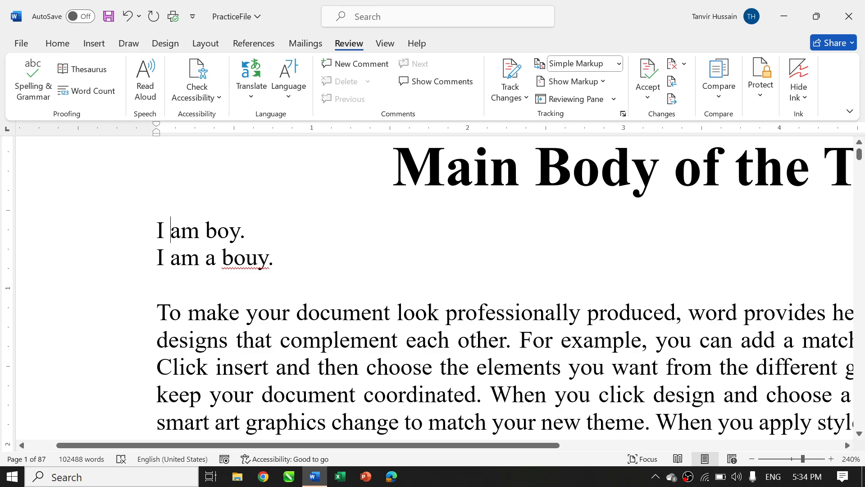
Step: Try the spelling suggestion "boy" on the misspelled word "bouy" and undo the replacement
{"action": "right_click", "coordinate": [250, 266]}
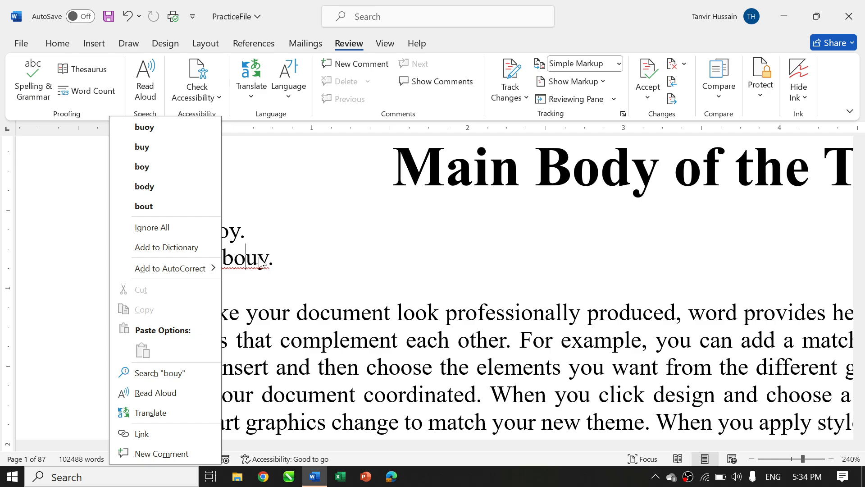
{"action": "left_click", "coordinate": [158, 165]}
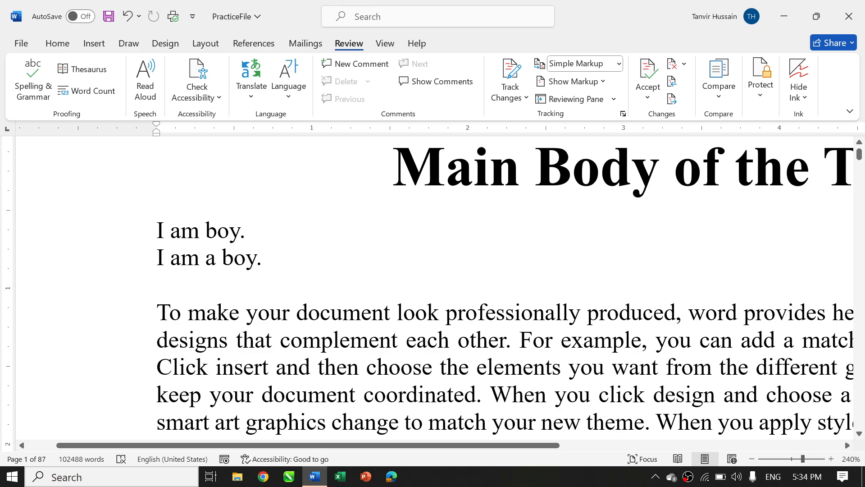
{"action": "key", "text": "ctrl+z"}
{"action": "right_click", "coordinate": [253, 265]}
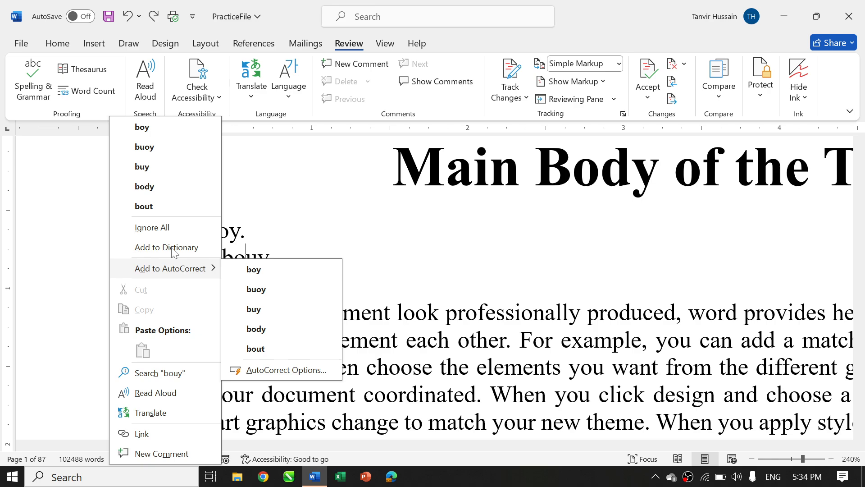
{"action": "key", "text": "Escape"}
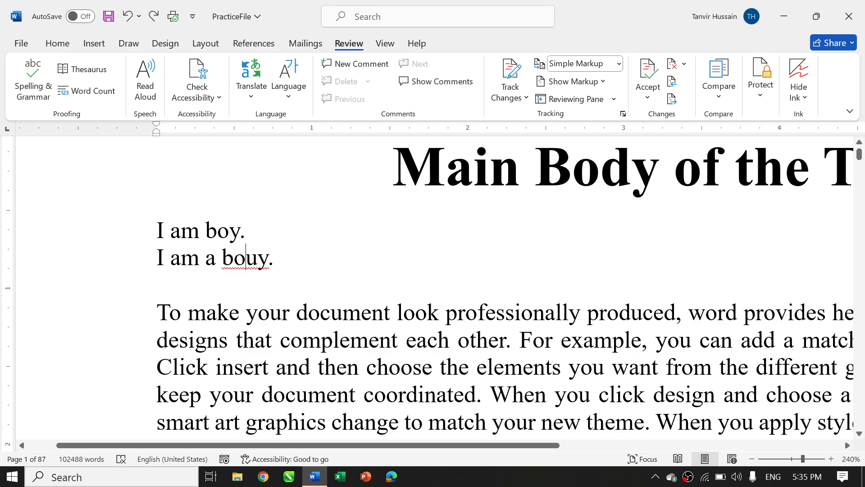
Step: Add a third line containing the word "The" below the two test sentences
{"action": "key", "text": "Left"}
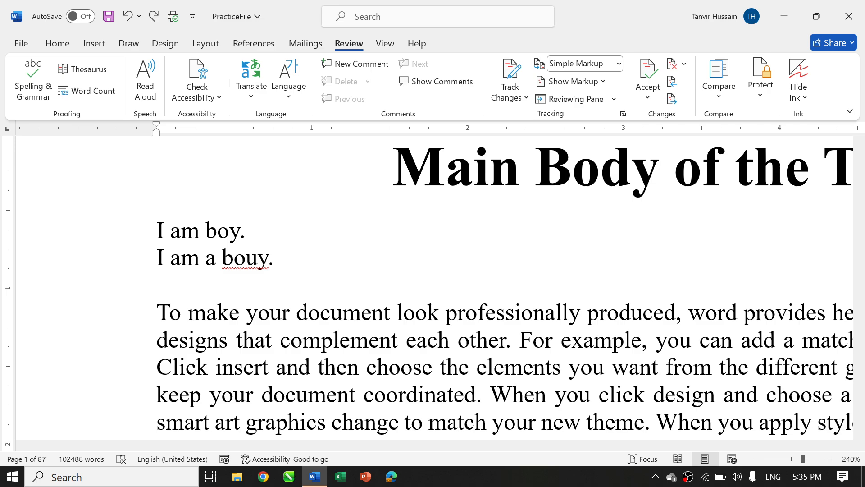
{"action": "key", "text": "Return"}
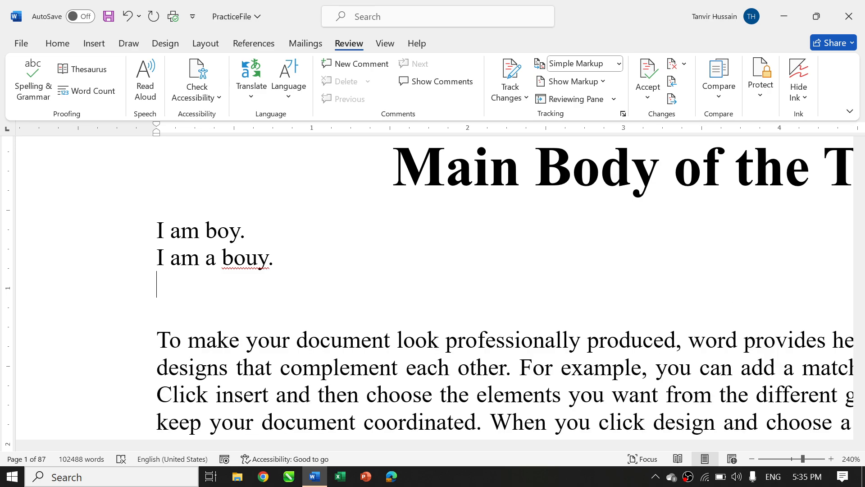
{"action": "type", "text": "the"}
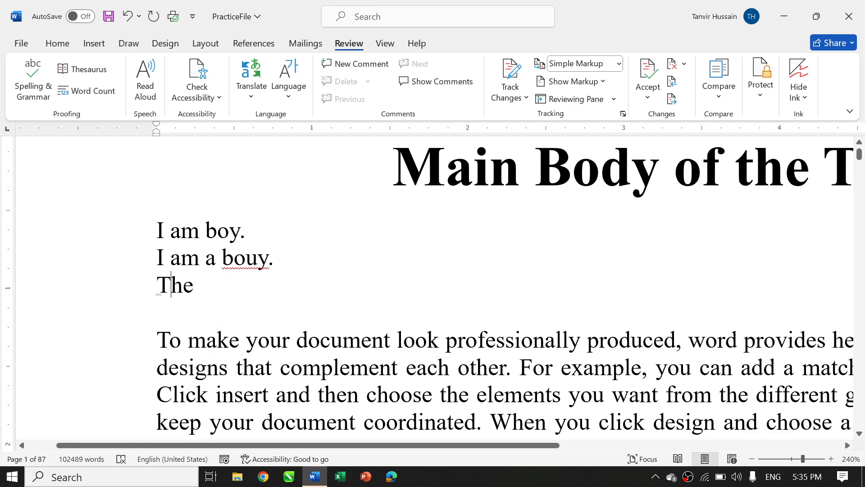
{"action": "mouse_move", "coordinate": [163, 303]}
{"action": "key", "text": "shift+Left"}
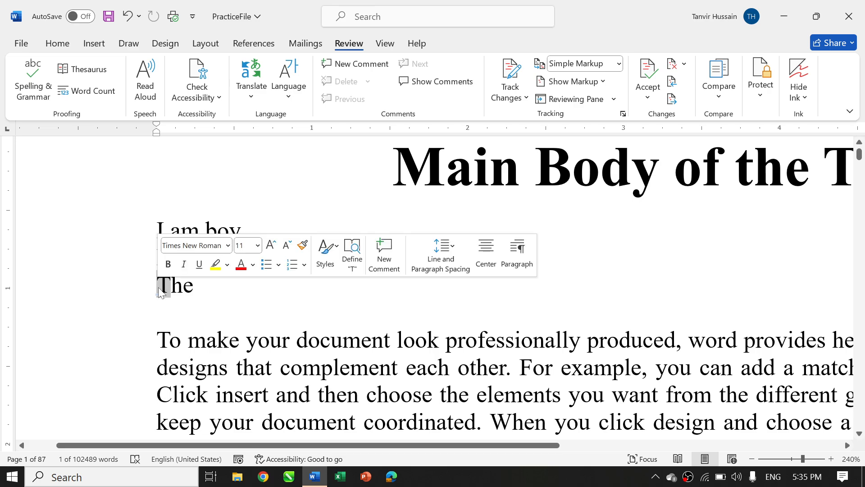
{"action": "left_click", "coordinate": [183, 285]}
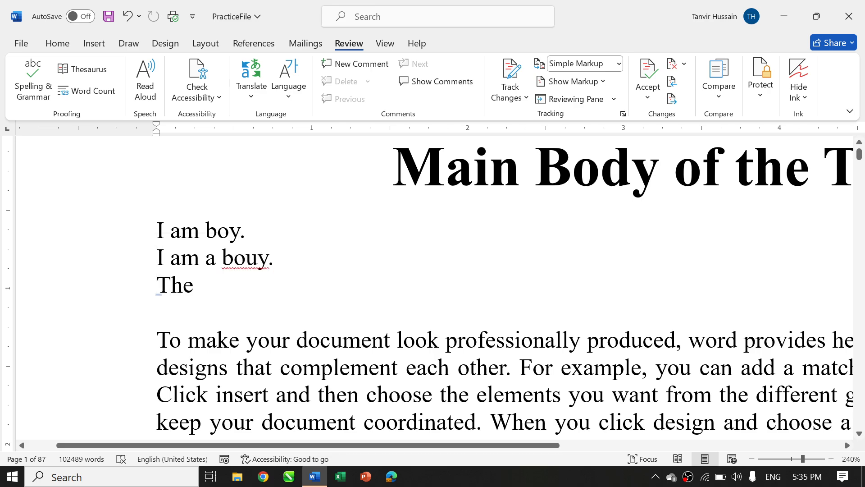
Step: Replace the capital T of "The" on the third line with a lowercase t
{"action": "left_click", "coordinate": [171, 285]}
{"action": "mouse_move", "coordinate": [162, 301]}
{"action": "key", "text": "BackSpace"}
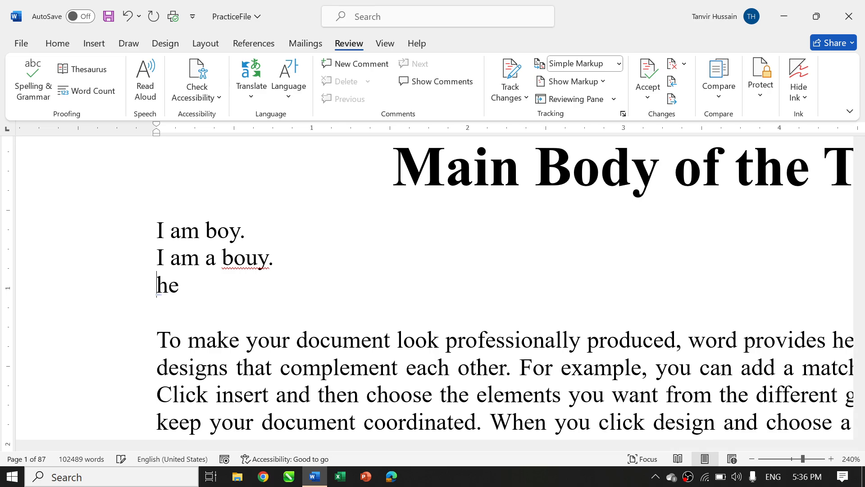
{"action": "type", "text": "t"}
Step: Enter random letters after "the" on the third line and delete them again
{"action": "left_click", "coordinate": [186, 285]}
{"action": "type", "text": "dsfjroi dsfrio df"}
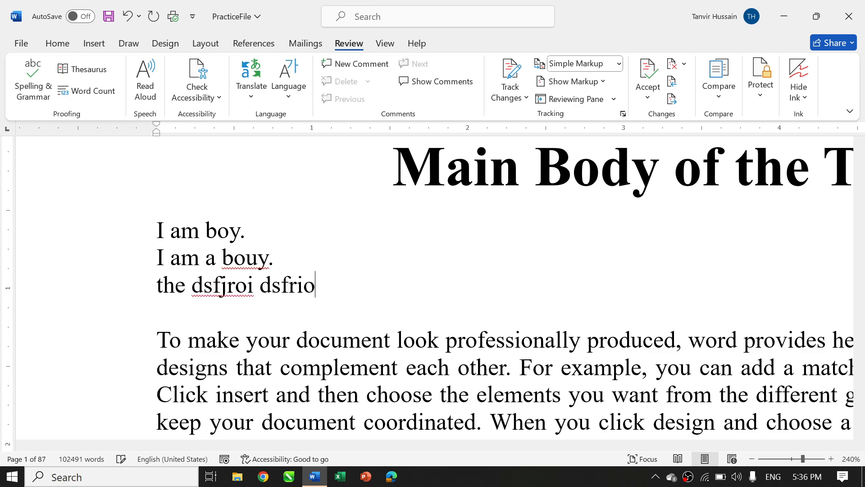
{"action": "key", "text": "BackSpace"}
{"action": "key", "text": "BackSpace"}
{"action": "key", "text": "BackSpace"}
{"action": "key", "text": "BackSpace"}
{"action": "key", "text": "BackSpace"}
{"action": "key", "text": "BackSpace"}
{"action": "key", "text": "BackSpace"}
{"action": "key", "text": "BackSpace"}
{"action": "key", "text": "BackSpace"}
{"action": "key", "text": "BackSpace"}
{"action": "key", "text": "BackSpace"}
{"action": "key", "text": "BackSpace"}
{"action": "key", "text": "BackSpace"}
{"action": "key", "text": "BackSpace"}
{"action": "key", "text": "BackSpace"}
{"action": "key", "text": "BackSpace"}
{"action": "key", "text": "BackSpace"}
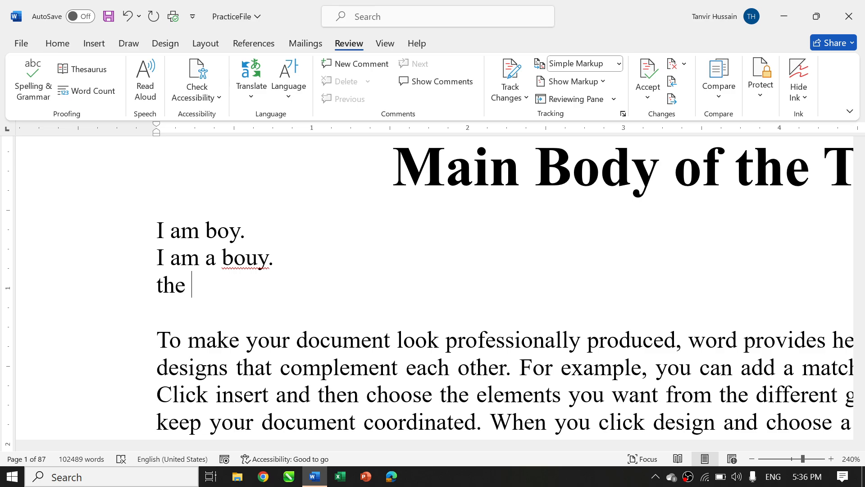
{"action": "key", "text": "Left"}
{"action": "key", "text": "Left"}
{"action": "key", "text": "Left"}
{"action": "key", "text": "Left"}
{"action": "key", "text": "Right"}
{"action": "key", "text": "Right"}
{"action": "key", "text": "Left"}
{"action": "key", "text": "Left"}
{"action": "key", "text": "Left"}
{"action": "key", "text": "Right"}
{"action": "key", "text": "Right"}
{"action": "key", "text": "Left"}
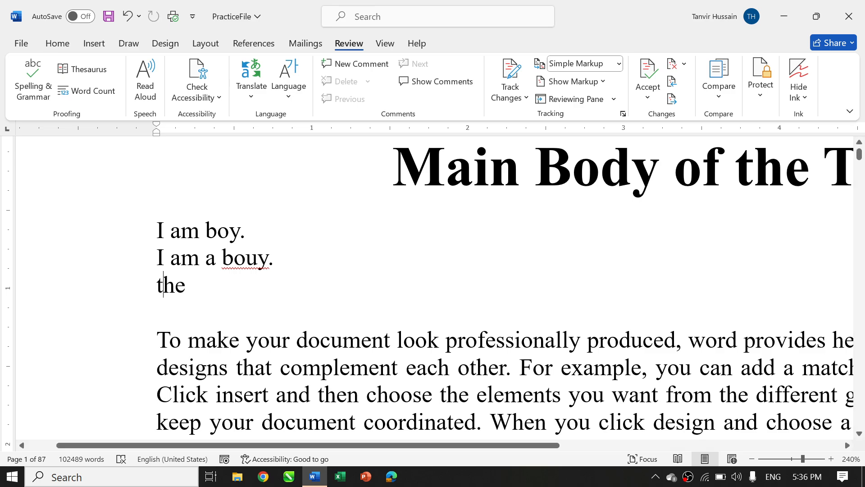
Step: Run the Spelling & Grammar check on the document, correcting "ideo" to "video" and "bouy" to "boy"
{"action": "left_click", "coordinate": [33, 72]}
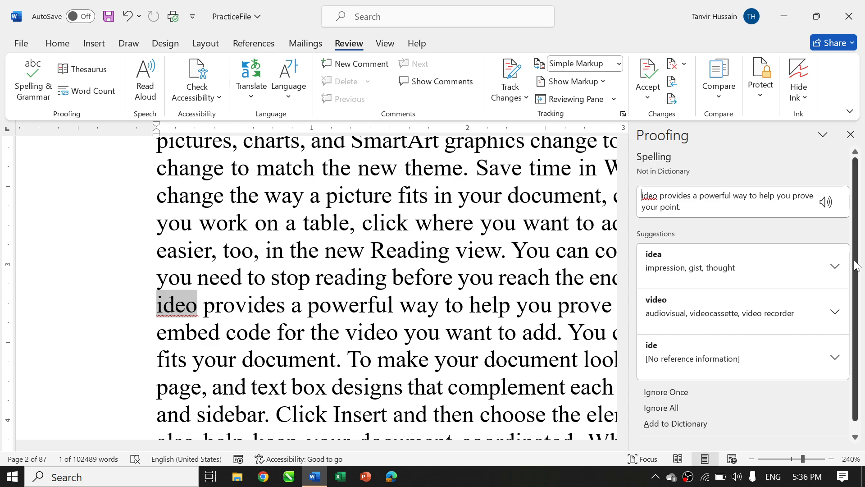
{"action": "scroll", "coordinate": [858, 266], "scroll_direction": "down", "scroll_amount": 1}
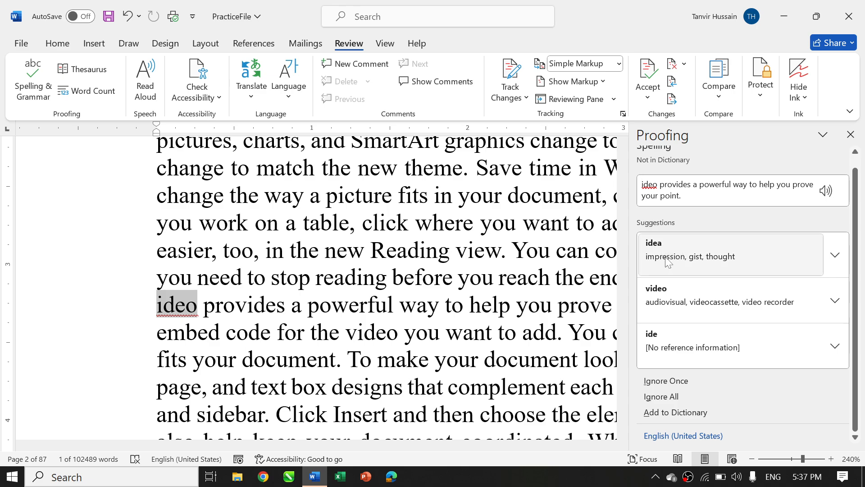
{"action": "left_click", "coordinate": [680, 293]}
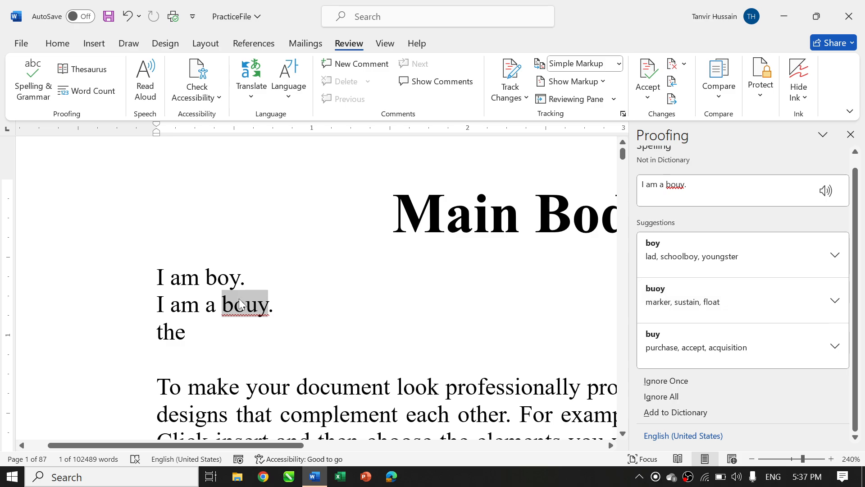
{"action": "left_click", "coordinate": [668, 243]}
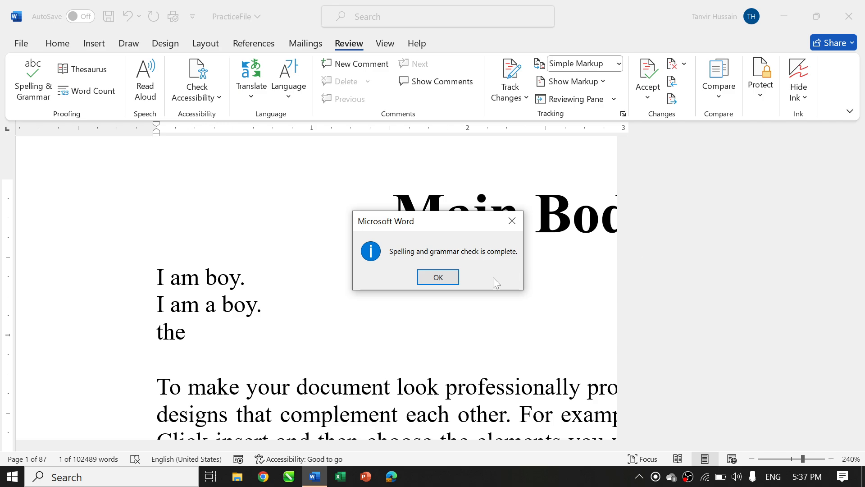
{"action": "left_click", "coordinate": [438, 277]}
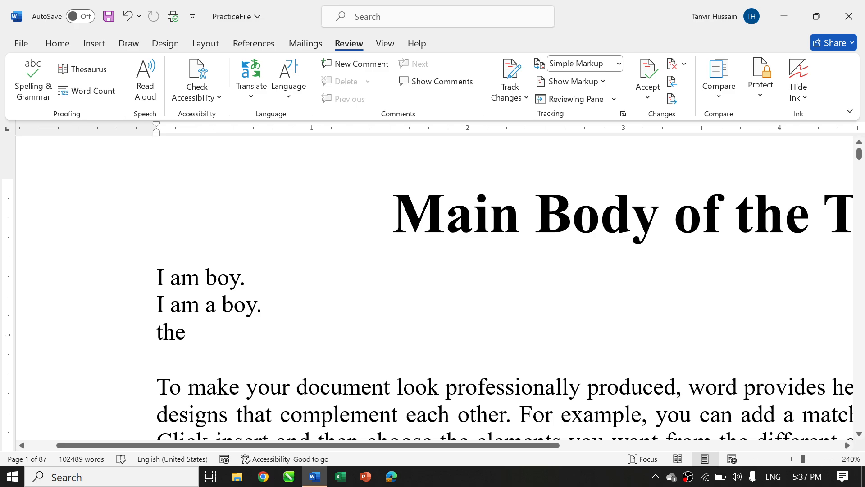
Step: Insert two blank lines above "I am boy." and enter the word "Thesaurus" on the first one
{"action": "scroll", "coordinate": [433, 288], "scroll_direction": "down", "scroll_amount": 2}
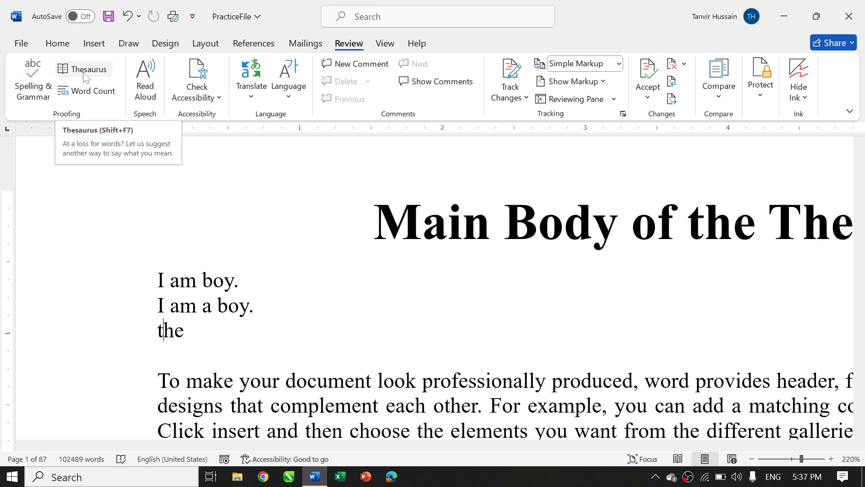
{"action": "left_click", "coordinate": [157, 280]}
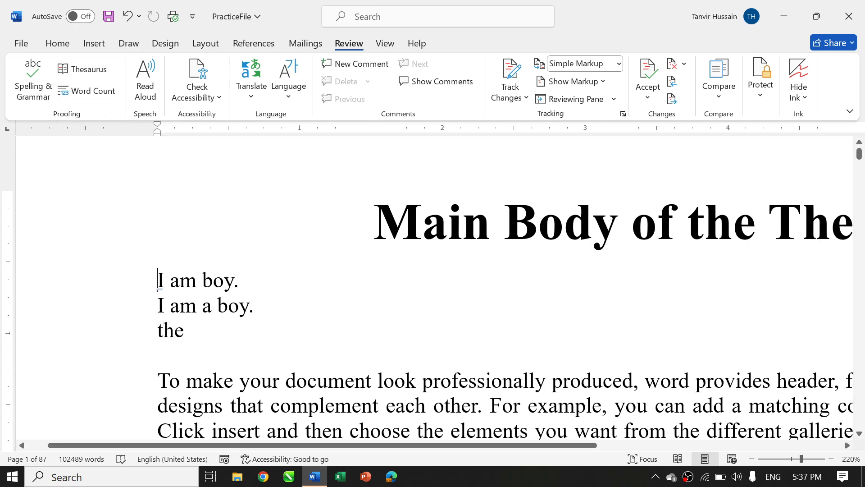
{"action": "key", "text": "Return"}
{"action": "key", "text": "Return"}
{"action": "key", "text": "Up"}
{"action": "key", "text": "Up"}
{"action": "key", "text": "Down"}
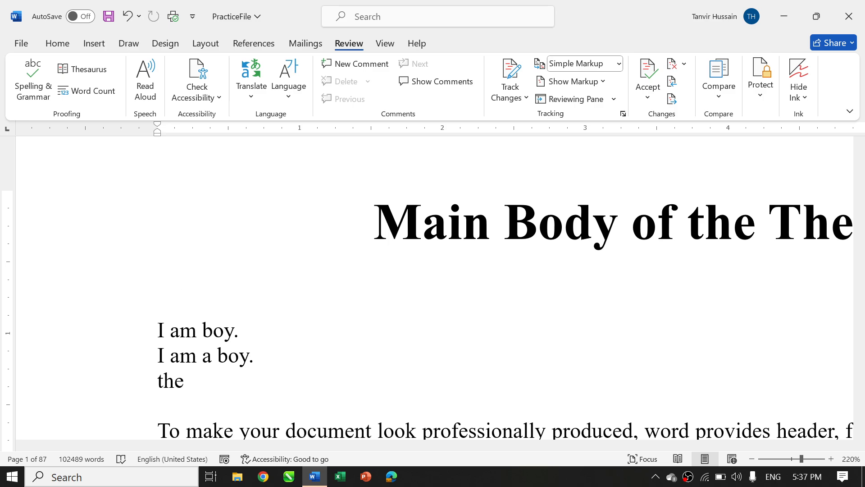
{"action": "type", "text": "thesaurus"}
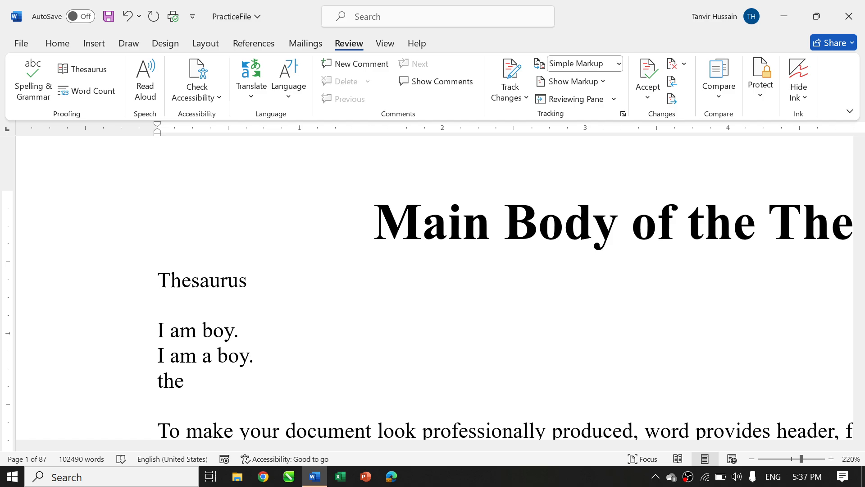
Step: Look up synonyms for the word "Thesaurus" with the Thesaurus tool
{"action": "right_click", "coordinate": [206, 284]}
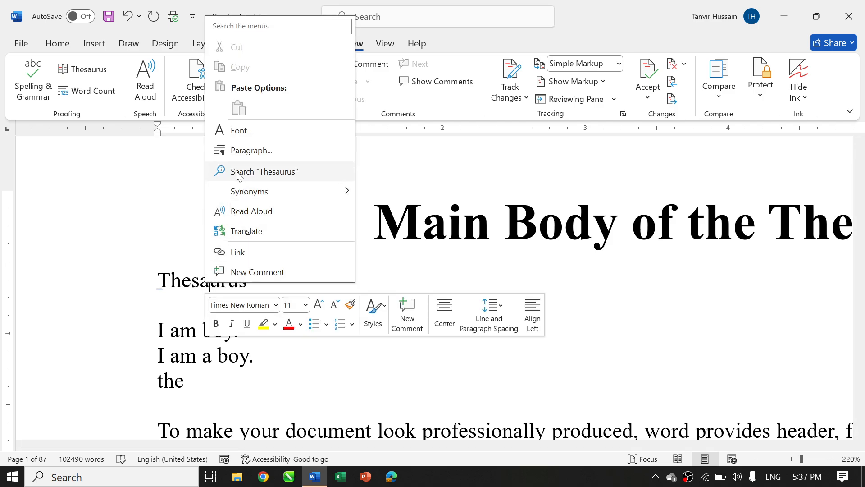
{"action": "mouse_move", "coordinate": [258, 193]}
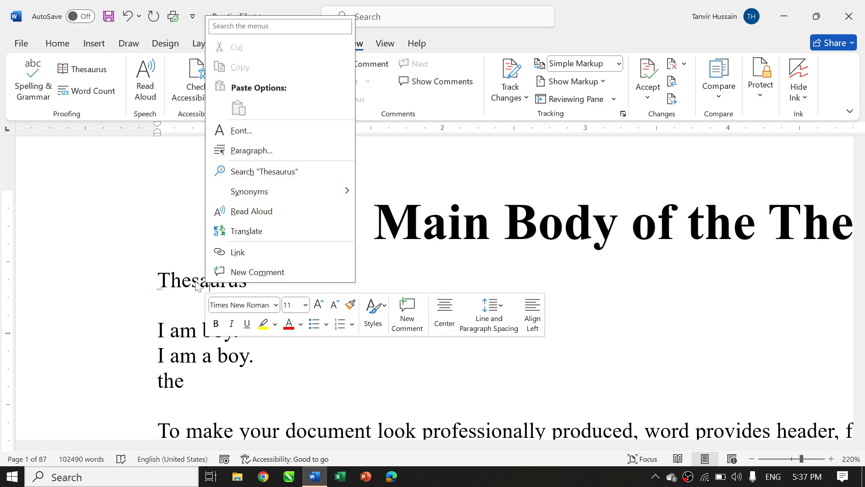
{"action": "left_click", "coordinate": [100, 145]}
{"action": "left_click", "coordinate": [87, 75]}
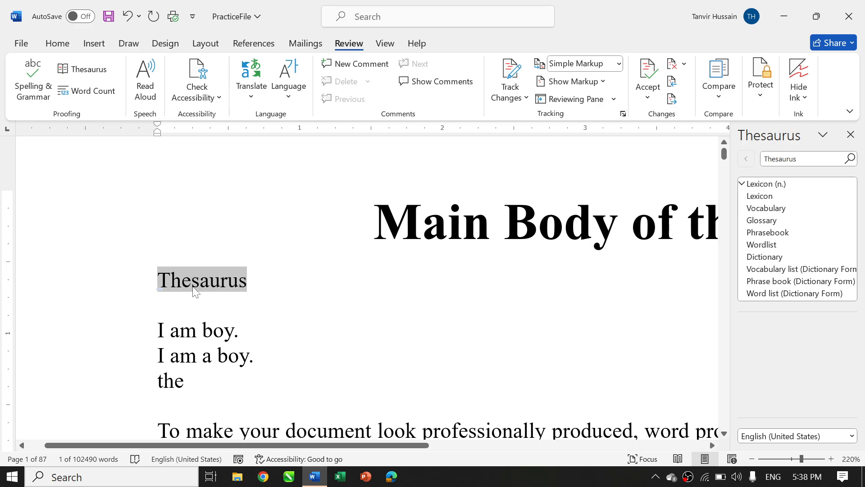
Step: Close the Thesaurus and view the document's word count statistics, switching the inclusion of textboxes, footnotes and endnotes off and on again
{"action": "left_click", "coordinate": [210, 281]}
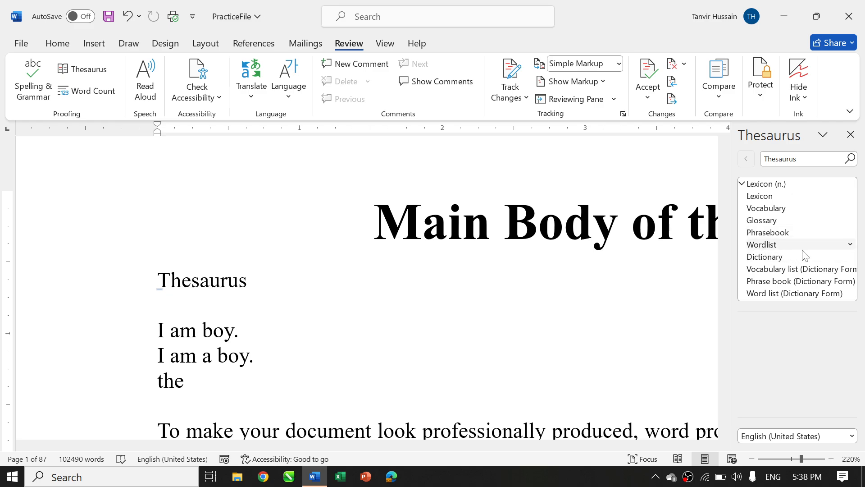
{"action": "left_click", "coordinate": [851, 134]}
{"action": "left_click", "coordinate": [78, 91]}
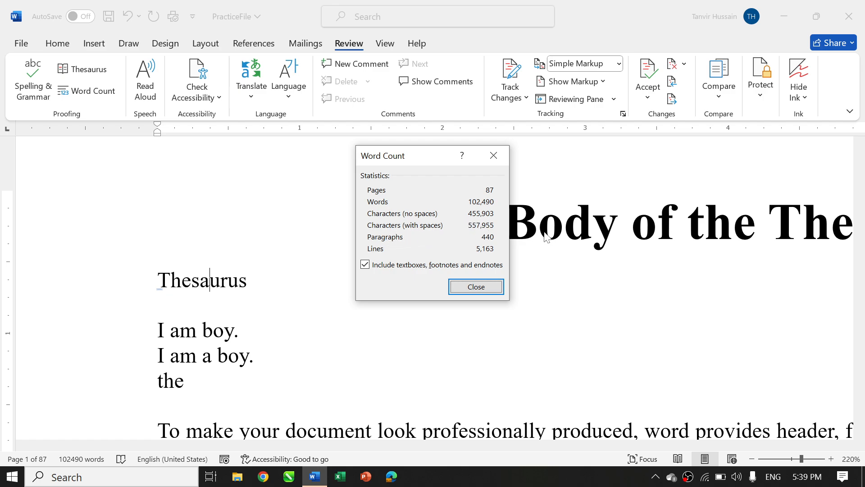
{"action": "left_click", "coordinate": [365, 265]}
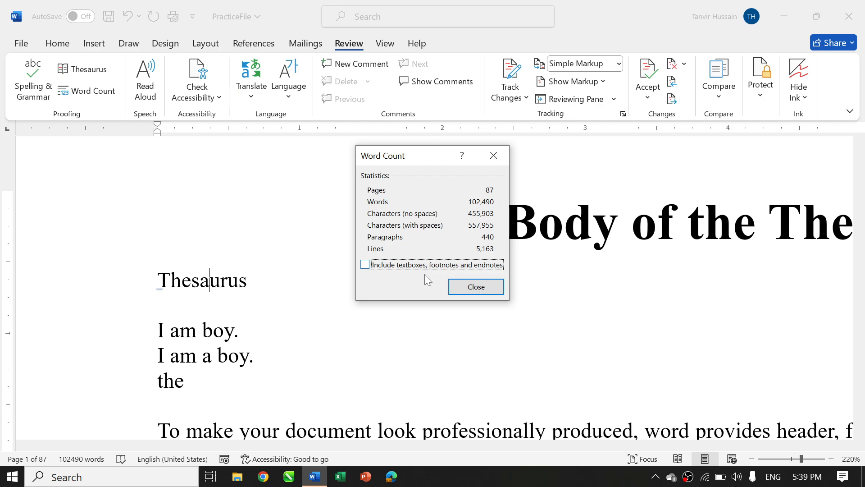
{"action": "left_click", "coordinate": [375, 270]}
{"action": "left_click", "coordinate": [375, 269]}
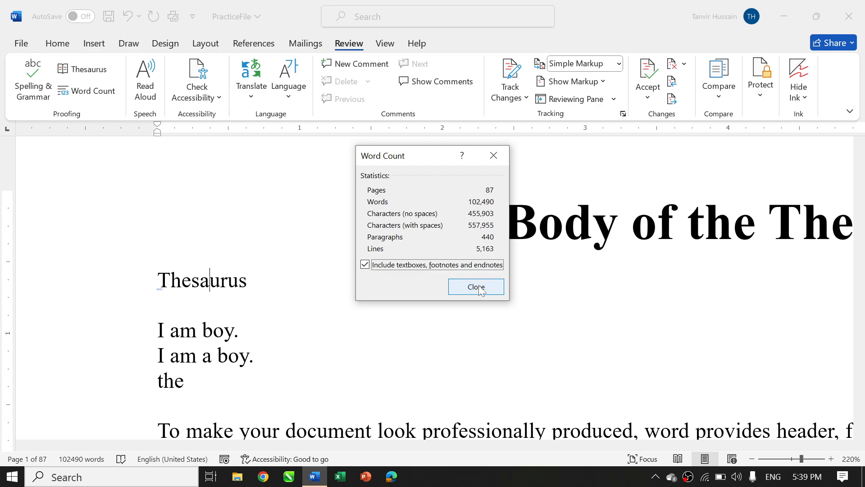
{"action": "left_click", "coordinate": [485, 292]}
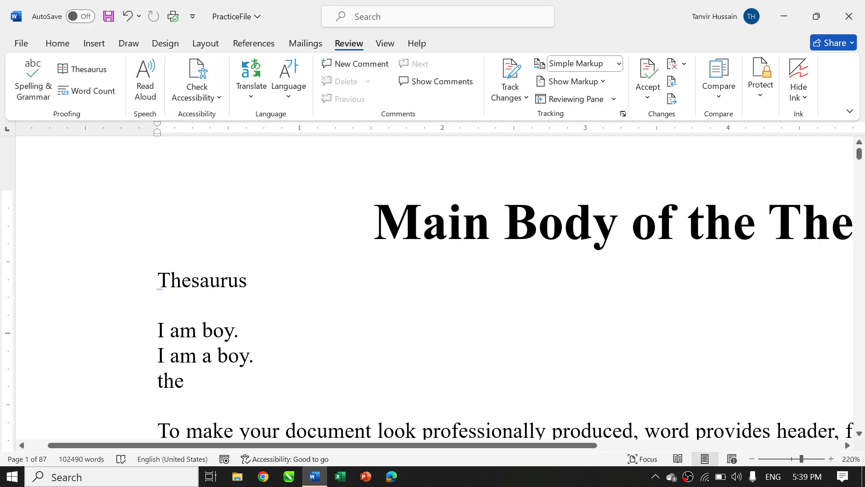
Step: Have the document read aloud, pause the reading, look at the reading speed and voice options, and end Read Aloud
{"action": "scroll", "coordinate": [210, 279], "scroll_direction": "down", "scroll_amount": 6}
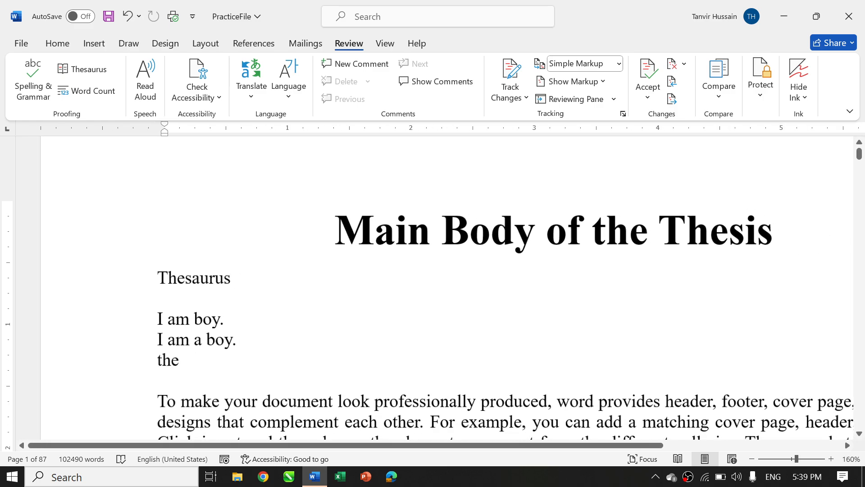
{"action": "scroll", "coordinate": [210, 280], "scroll_direction": "down", "scroll_amount": 1}
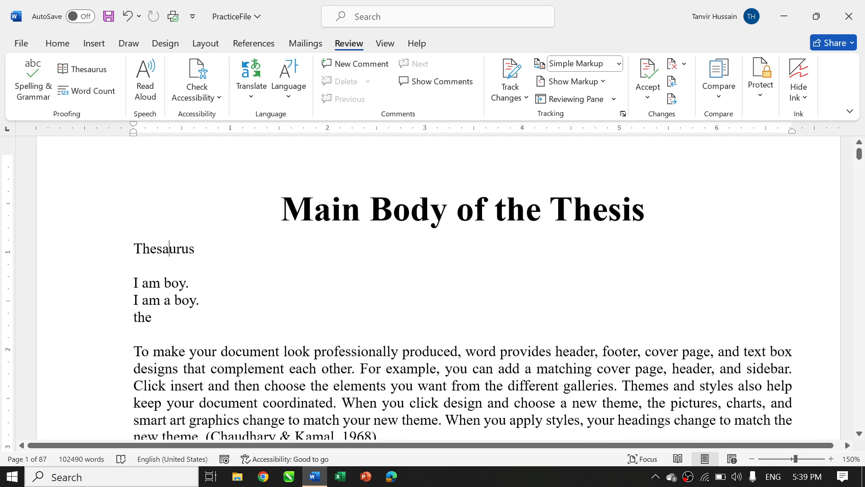
{"action": "scroll", "coordinate": [210, 280], "scroll_direction": "down", "scroll_amount": 1}
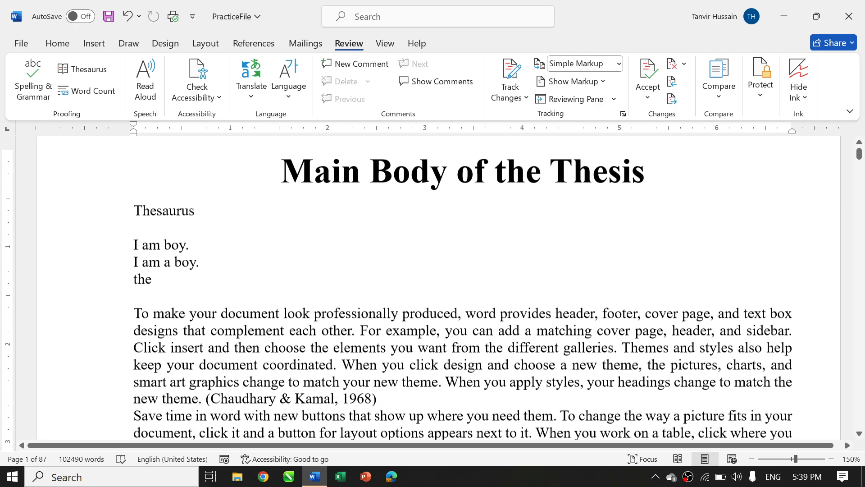
{"action": "left_click", "coordinate": [146, 84]}
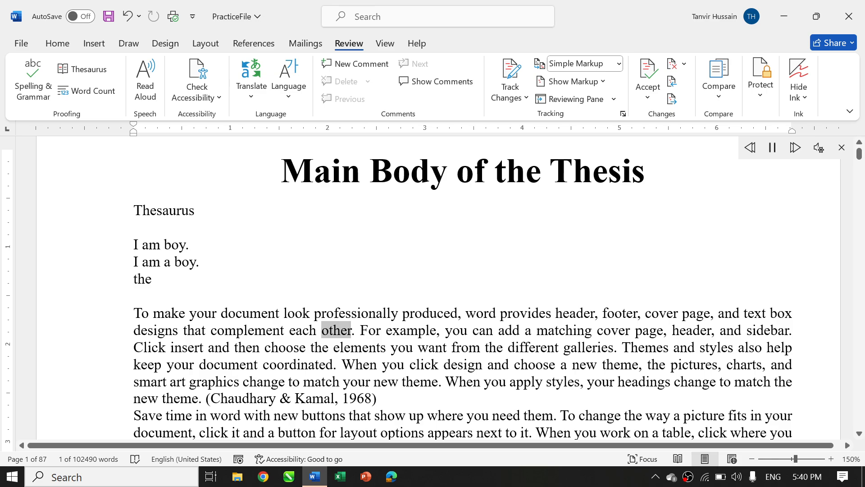
{"action": "left_click", "coordinate": [771, 155]}
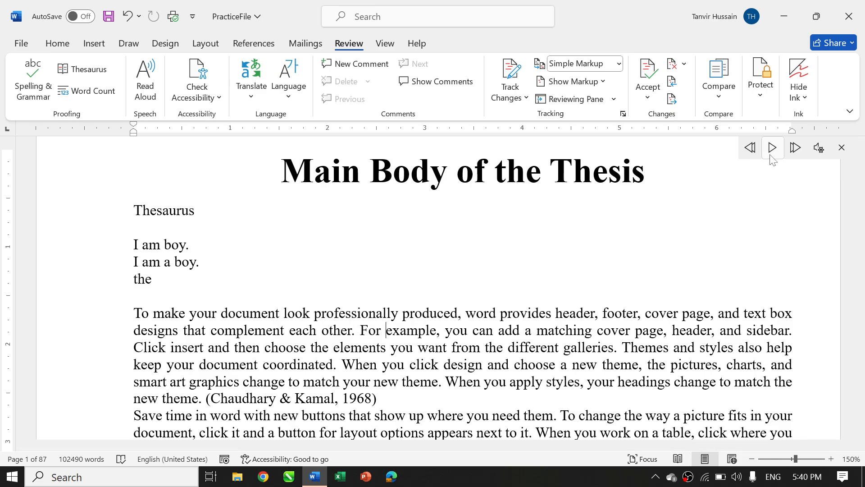
{"action": "left_click", "coordinate": [820, 149]}
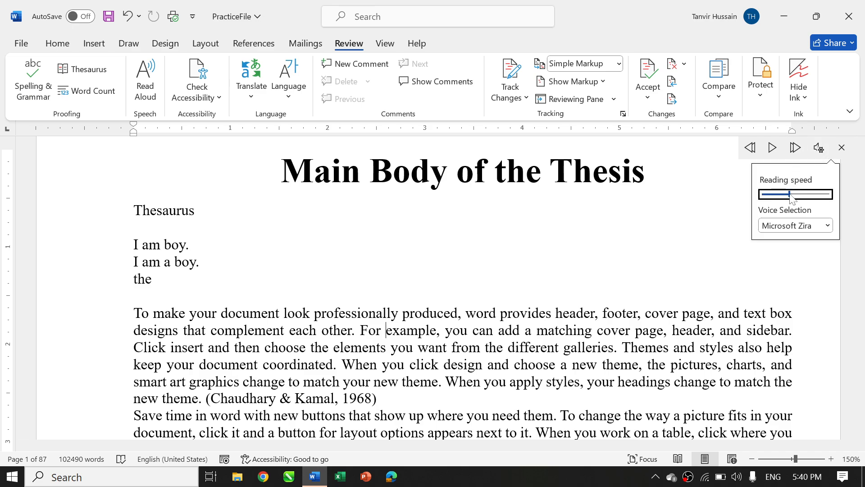
{"action": "left_click", "coordinate": [828, 226]}
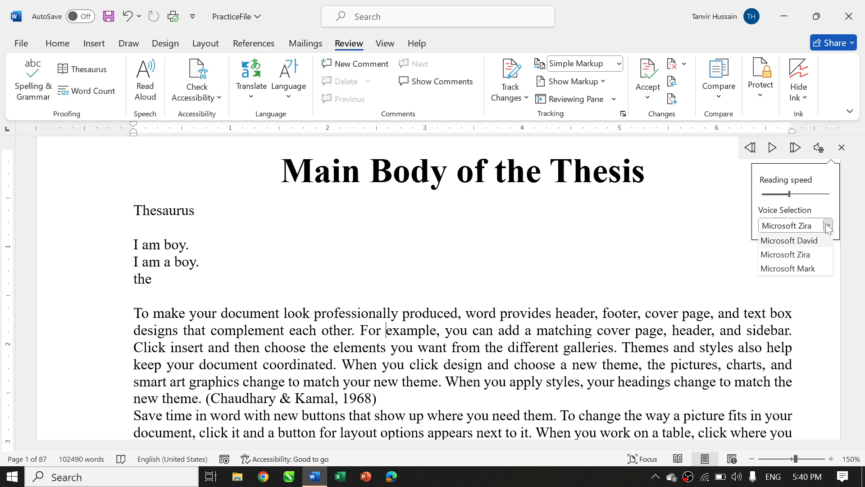
{"action": "left_click", "coordinate": [843, 148]}
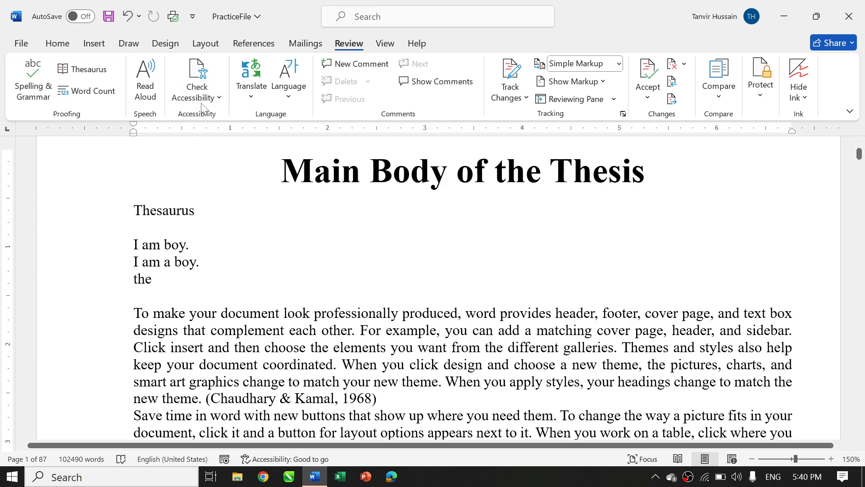
Step: Delete the practice lines from "Thesaurus" to "the" and the blank line below them, above the first body paragraph
{"action": "left_click_drag", "start_coordinate": [152, 279], "coordinate": [118, 216]}
{"action": "key", "text": "Delete"}
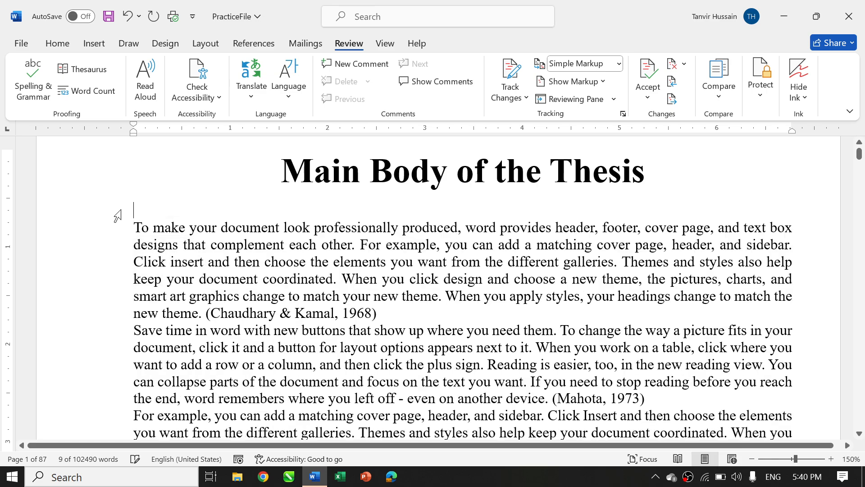
{"action": "key", "text": "Delete"}
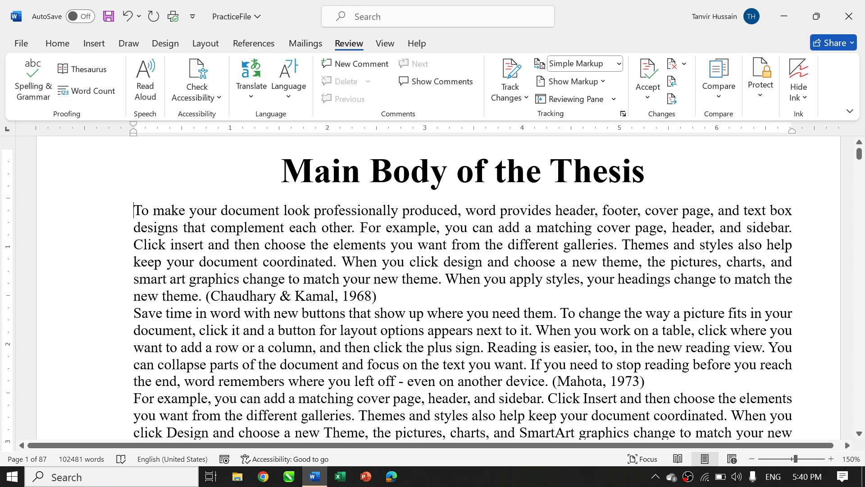
Step: Format the first body paragraph under the title with a red font color and green text highlighting
{"action": "left_click_drag", "start_coordinate": [133, 210], "coordinate": [375, 299]}
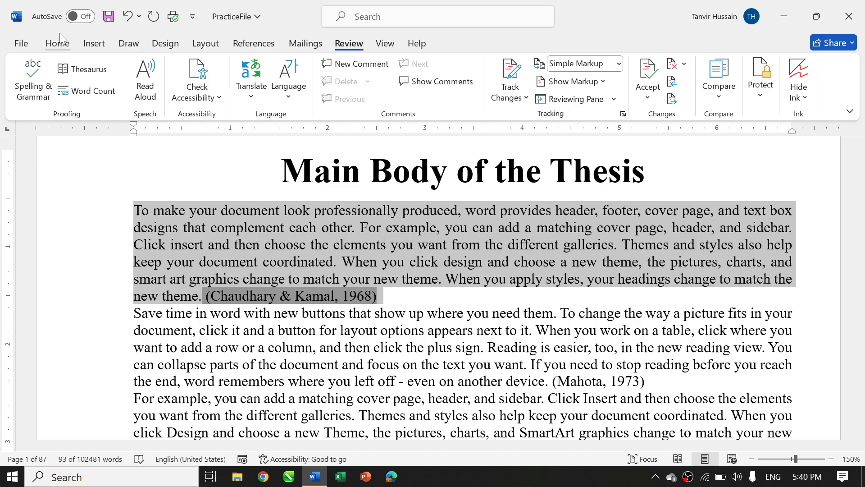
{"action": "left_click", "coordinate": [63, 45]}
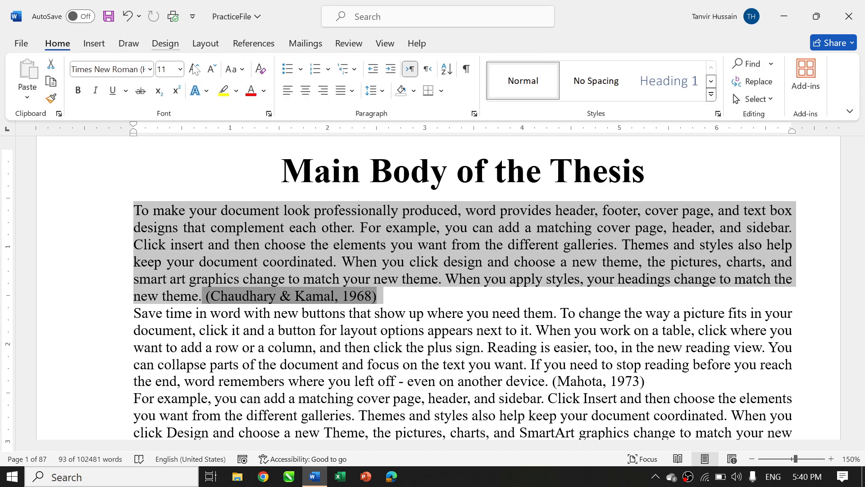
{"action": "left_click", "coordinate": [251, 93]}
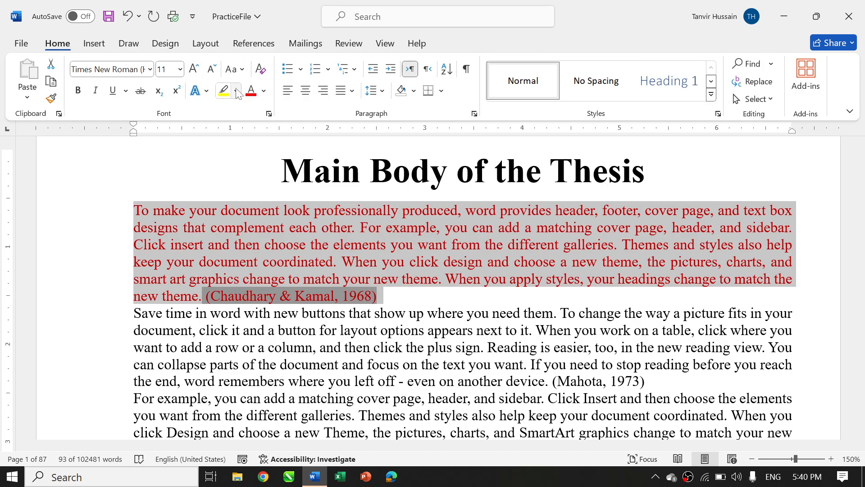
{"action": "left_click", "coordinate": [236, 91]}
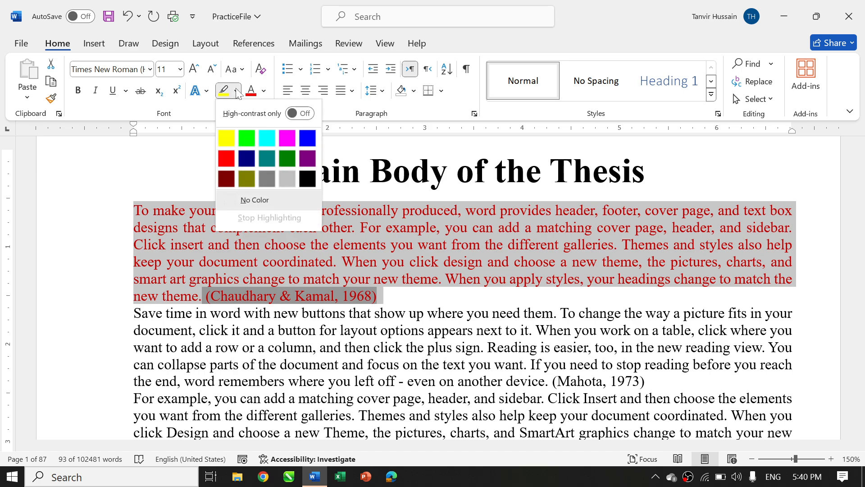
{"action": "left_click", "coordinate": [287, 158]}
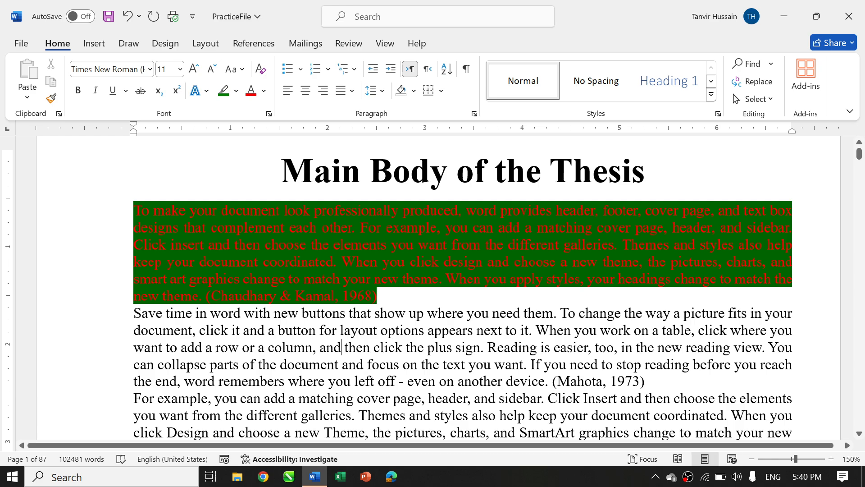
{"action": "left_click_drag", "start_coordinate": [257, 331], "coordinate": [444, 398]}
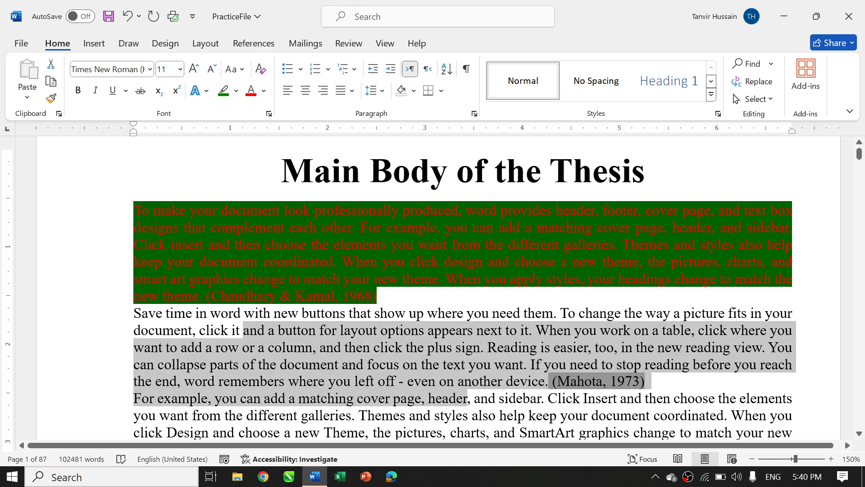
{"action": "left_click", "coordinate": [382, 262]}
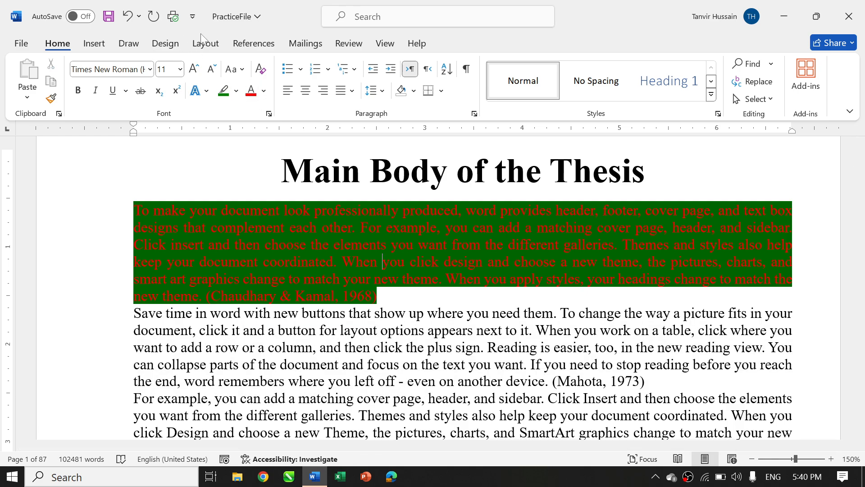
Step: Run the accessibility check and resolve the hard-to-read text contrast issue by applying the suggested white text color
{"action": "left_click", "coordinate": [350, 44]}
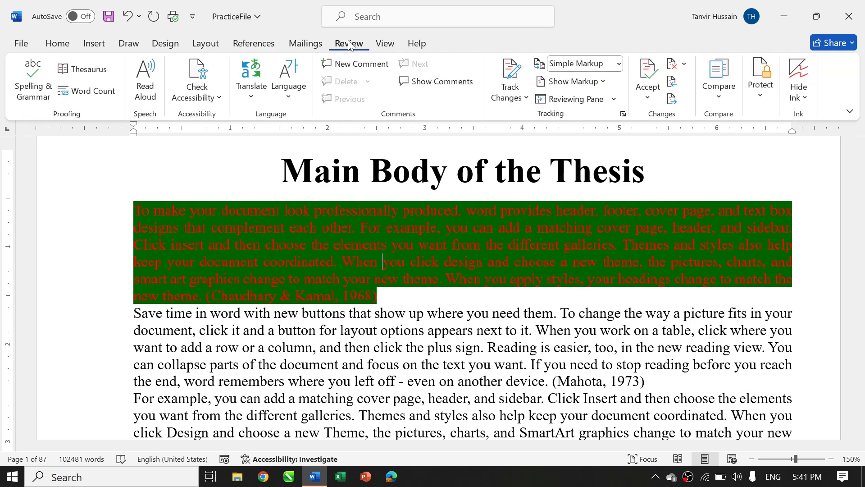
{"action": "left_click", "coordinate": [198, 71]}
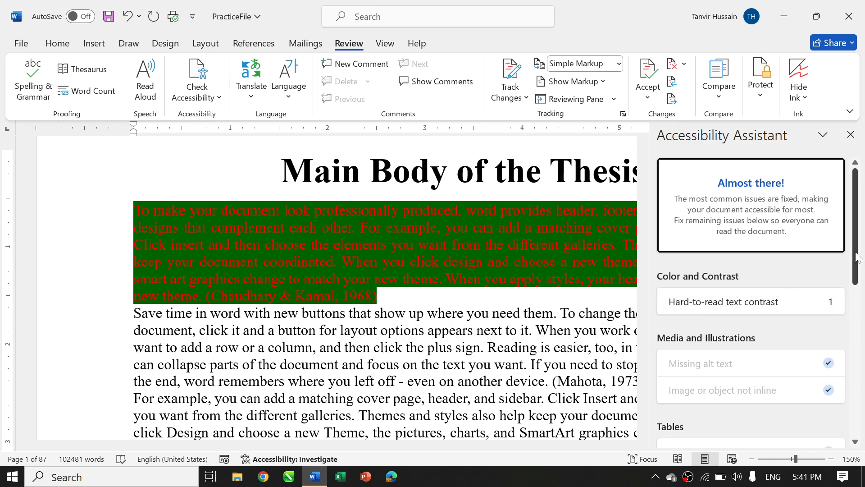
{"action": "mouse_move", "coordinate": [857, 264]}
{"action": "left_mouse_down"}
{"action": "mouse_move", "coordinate": [863, 423]}
{"action": "mouse_move", "coordinate": [860, 273]}
{"action": "left_mouse_up"}
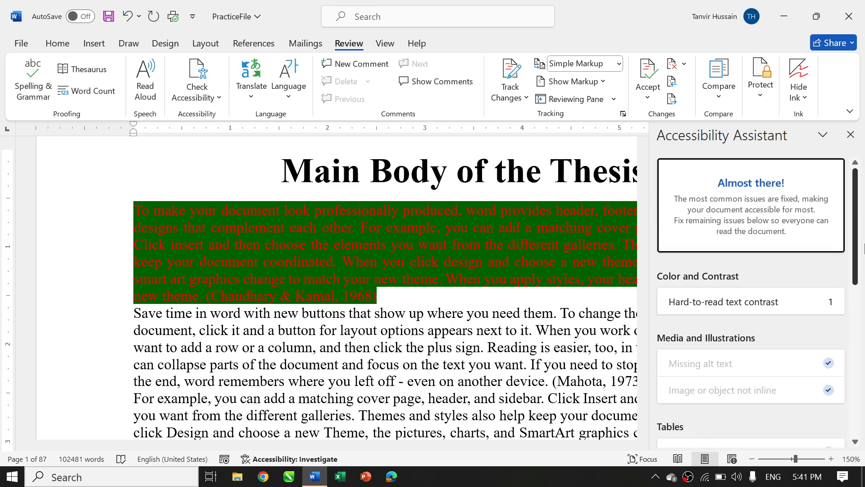
{"action": "left_click", "coordinate": [788, 305]}
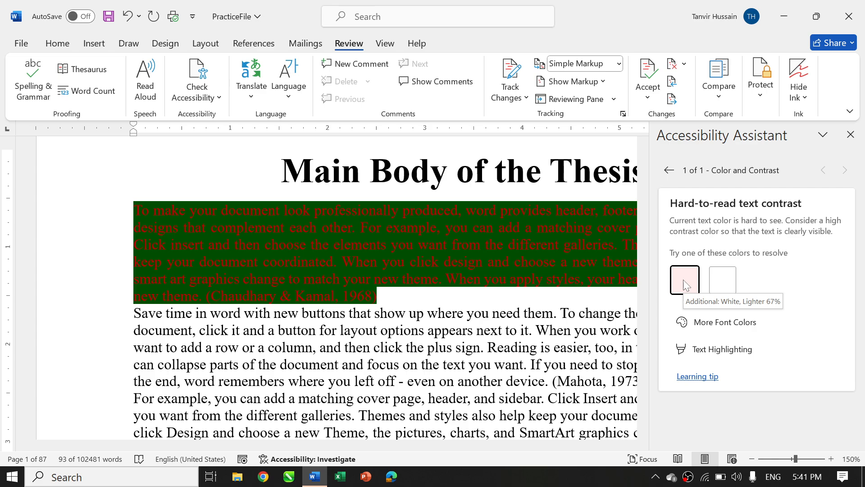
{"action": "left_click", "coordinate": [723, 281]}
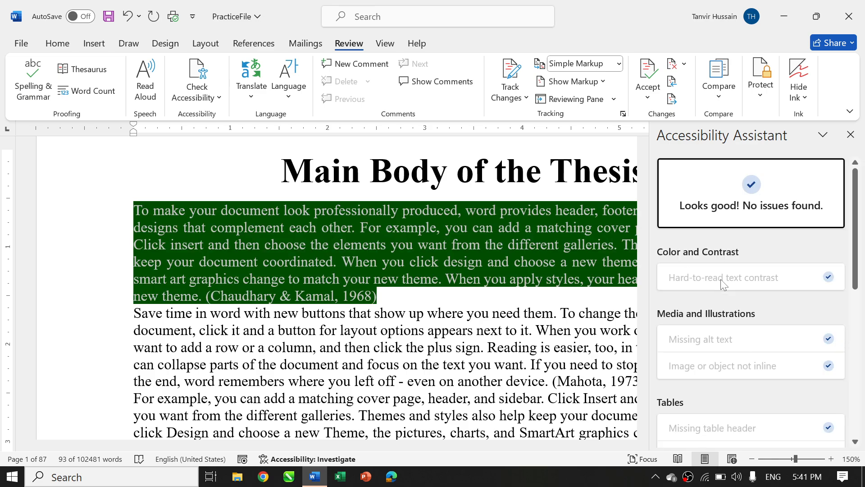
{"action": "left_click", "coordinate": [428, 244]}
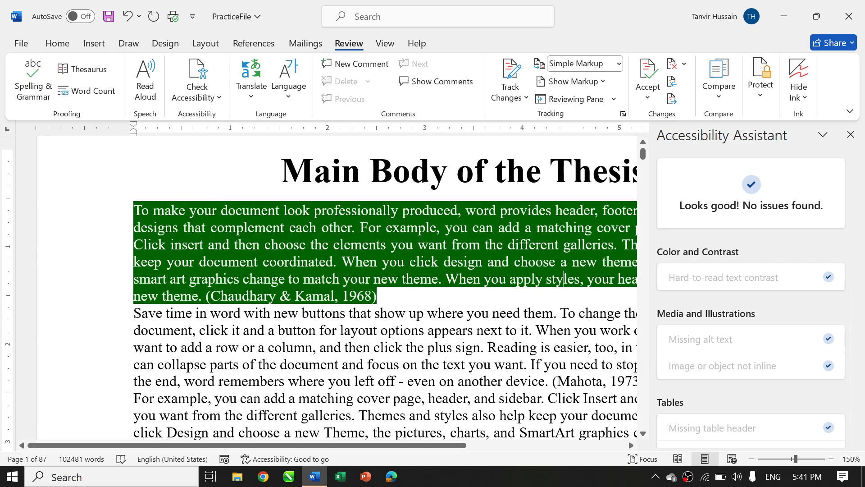
Step: Close the Accessibility Assistant and undo the color and highlighting changes on the first paragraph
{"action": "left_click", "coordinate": [850, 134]}
{"action": "key", "text": "ctrl+z"}
{"action": "key", "text": "ctrl+z"}
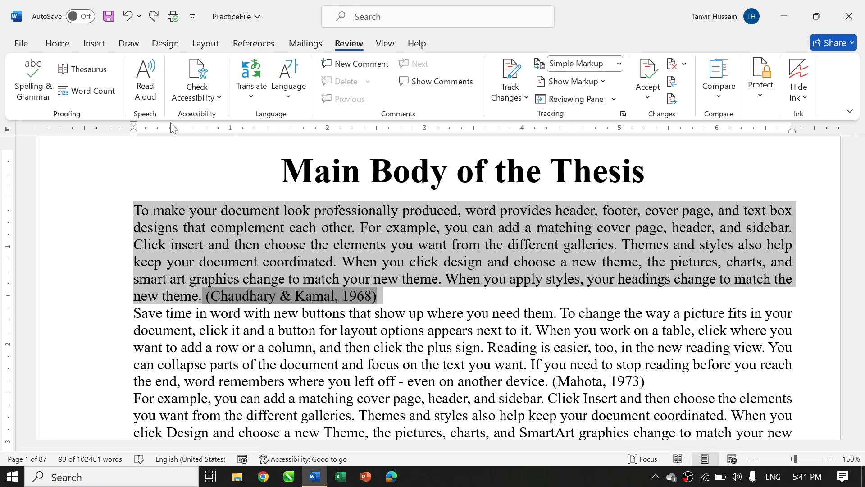
Step: Color the first paragraph's text white and resolve its contrast issue with the suggested black color through the accessibility check
{"action": "left_click", "coordinate": [56, 45]}
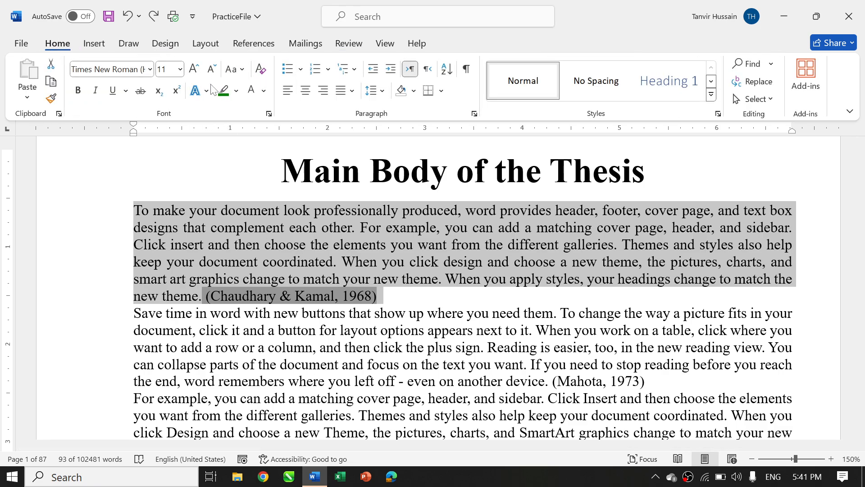
{"action": "left_click", "coordinate": [250, 92]}
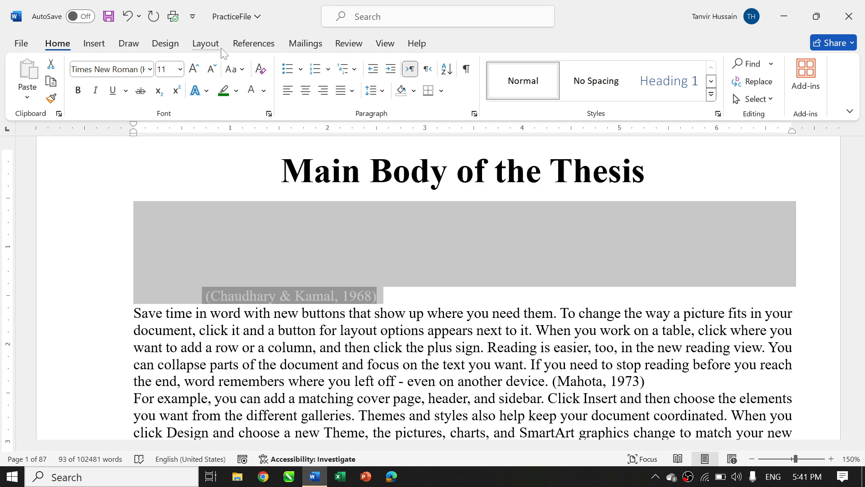
{"action": "left_click", "coordinate": [351, 45]}
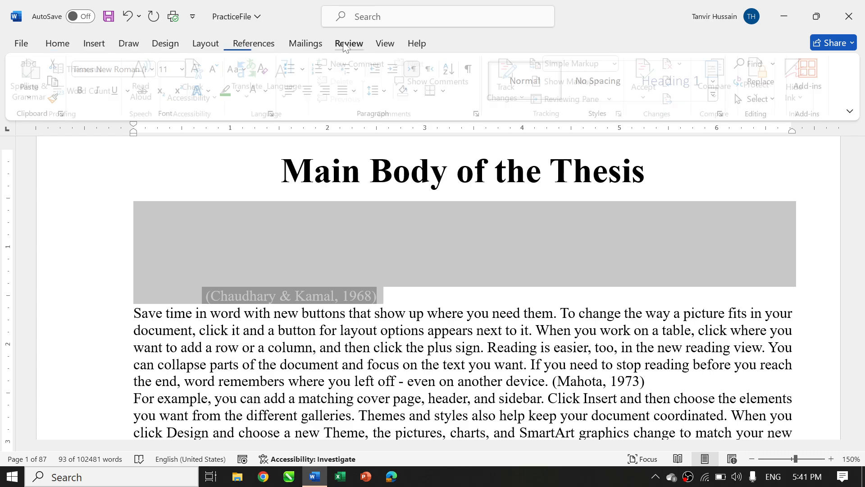
{"action": "left_click", "coordinate": [201, 76]}
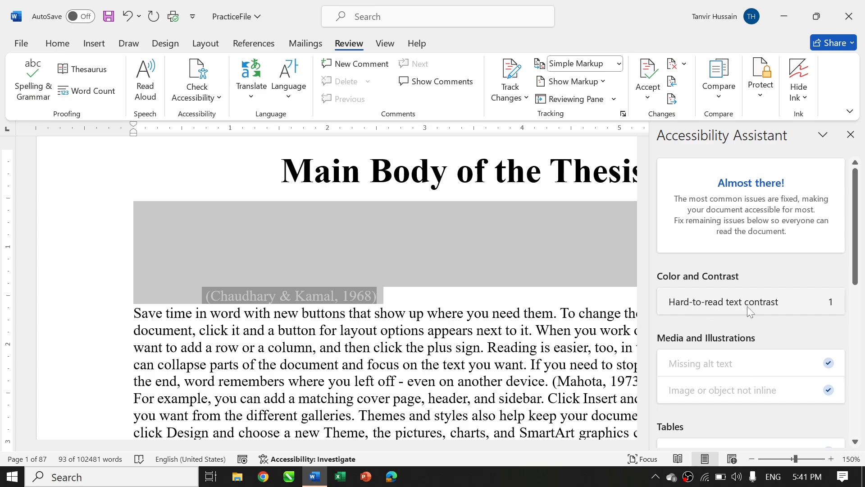
{"action": "left_click", "coordinate": [786, 303]}
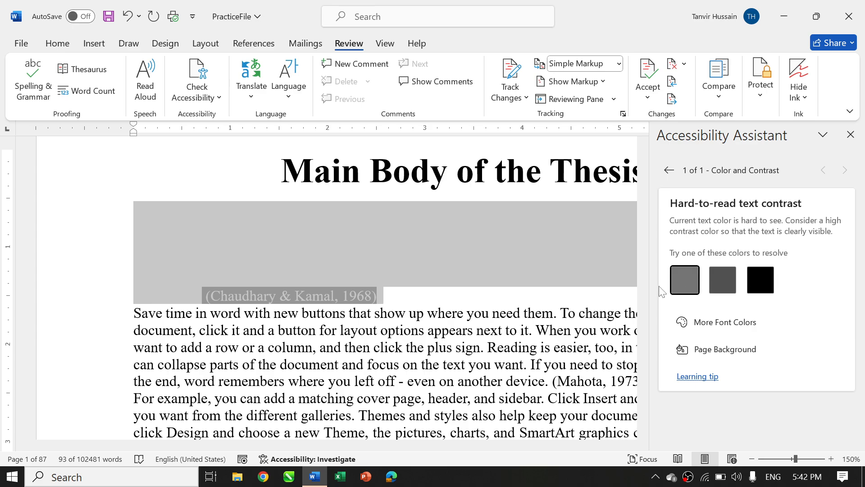
{"action": "left_click", "coordinate": [755, 280]}
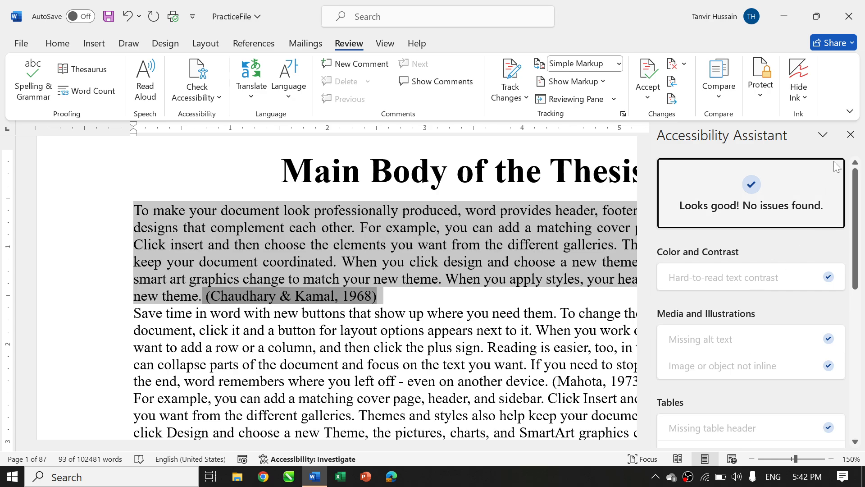
{"action": "left_click", "coordinate": [850, 134]}
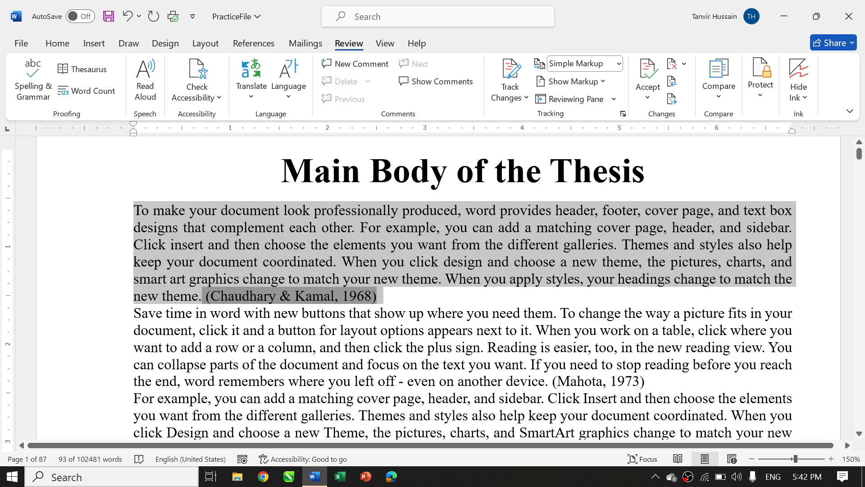
{"action": "left_click", "coordinate": [459, 239]}
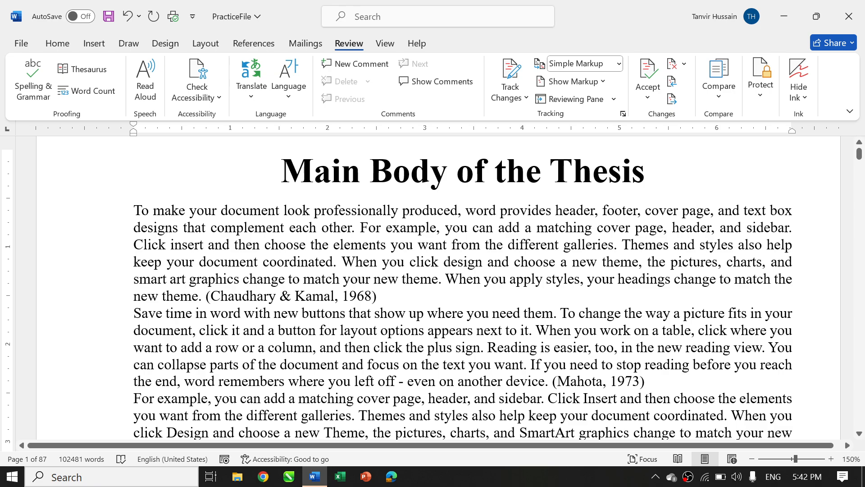